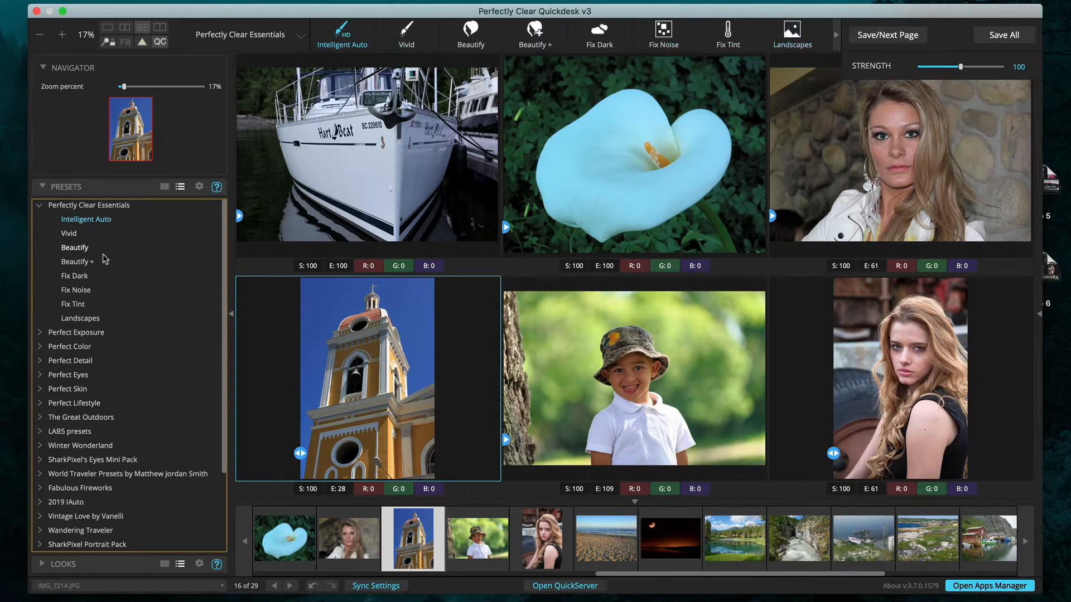
- Try the Vivid and Fix Tint presets on the church photo, then return it to Intelligent Auto
scroll(114, 251, "down", 1)
scroll(115, 256, "up", 1)
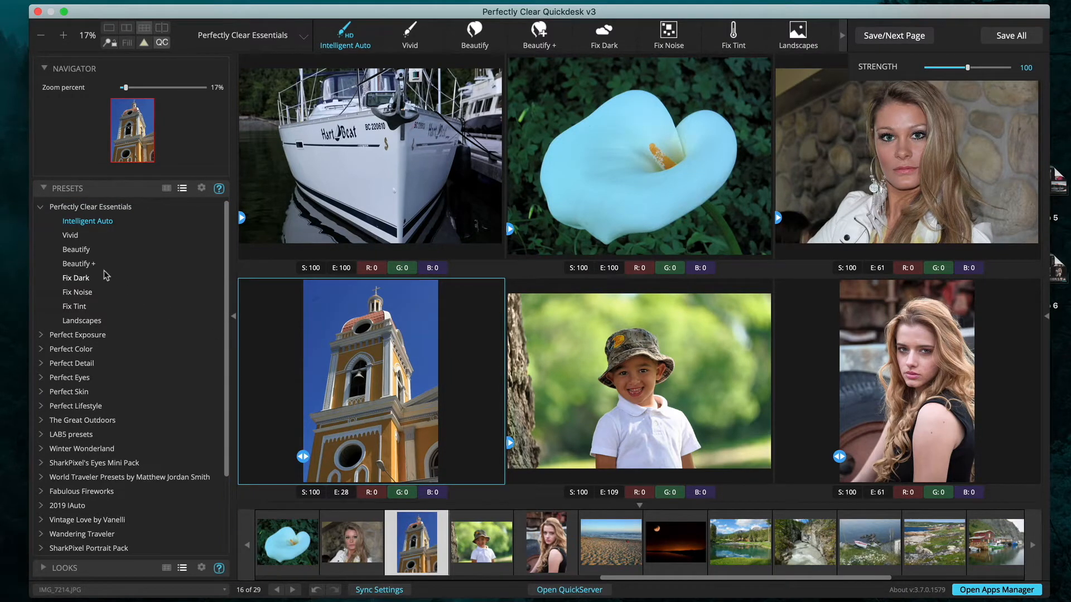
left_click(71, 235)
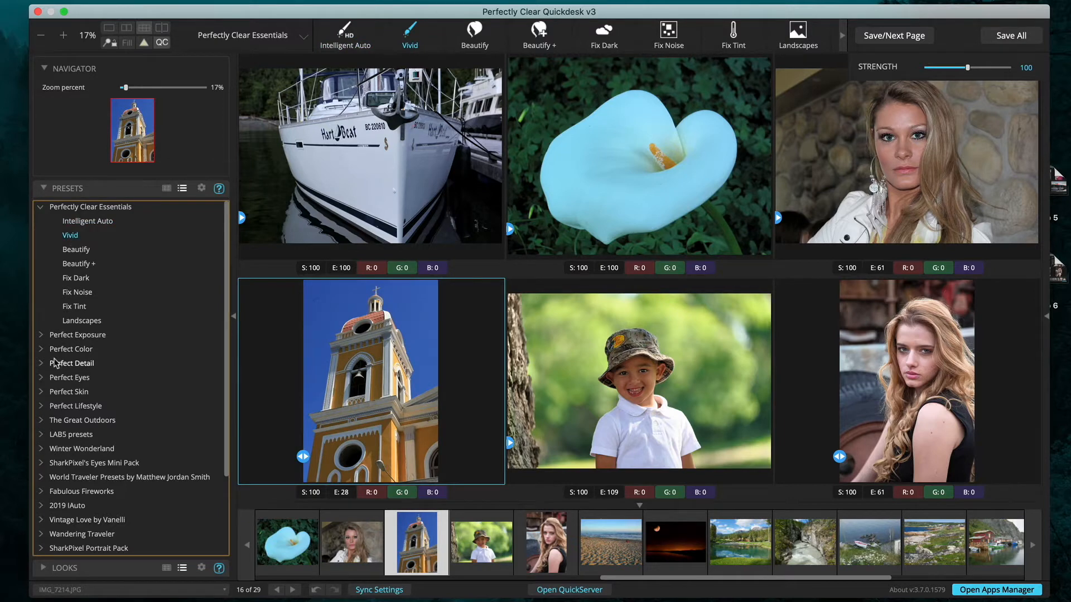
left_click(73, 306)
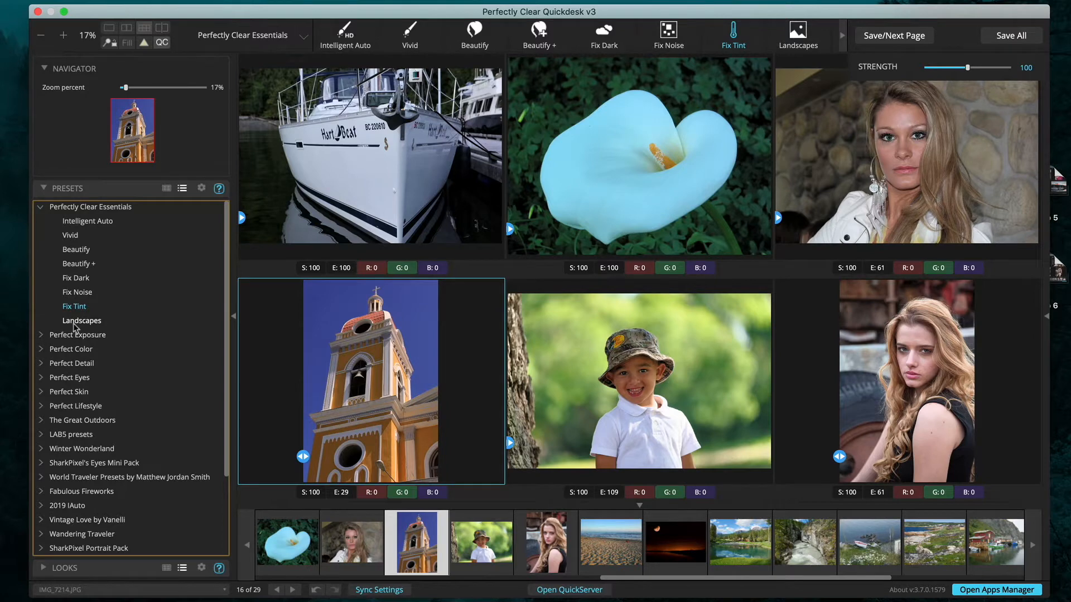
left_click(81, 223)
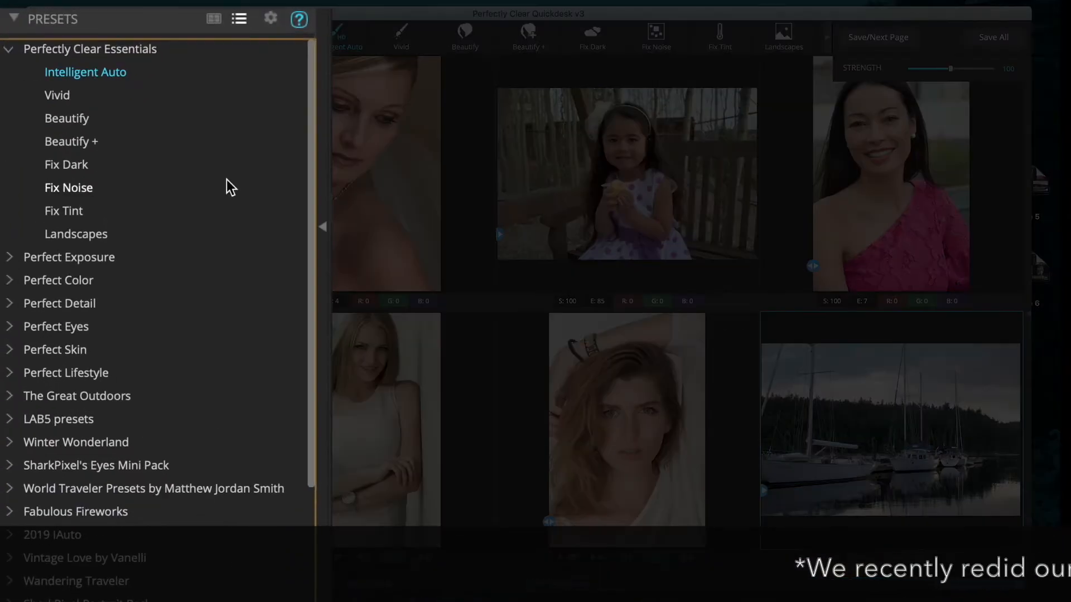
- Apply Intelligent Auto to the sailboat photo and zoom in on the bride portrait to inspect her skin
left_click(32, 71)
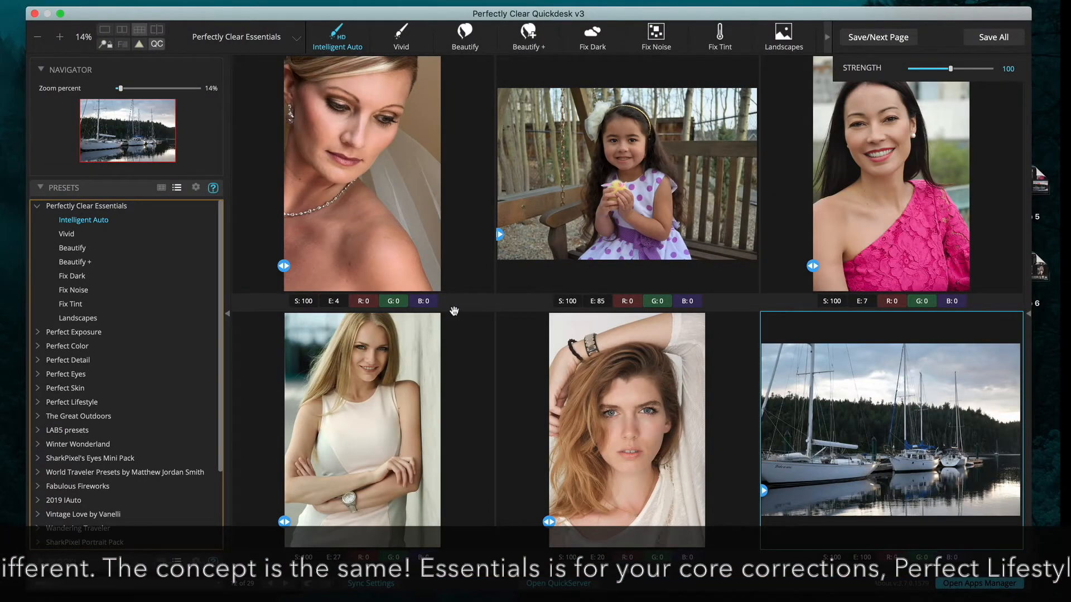
left_click(384, 199)
scroll(384, 199, "up", 4)
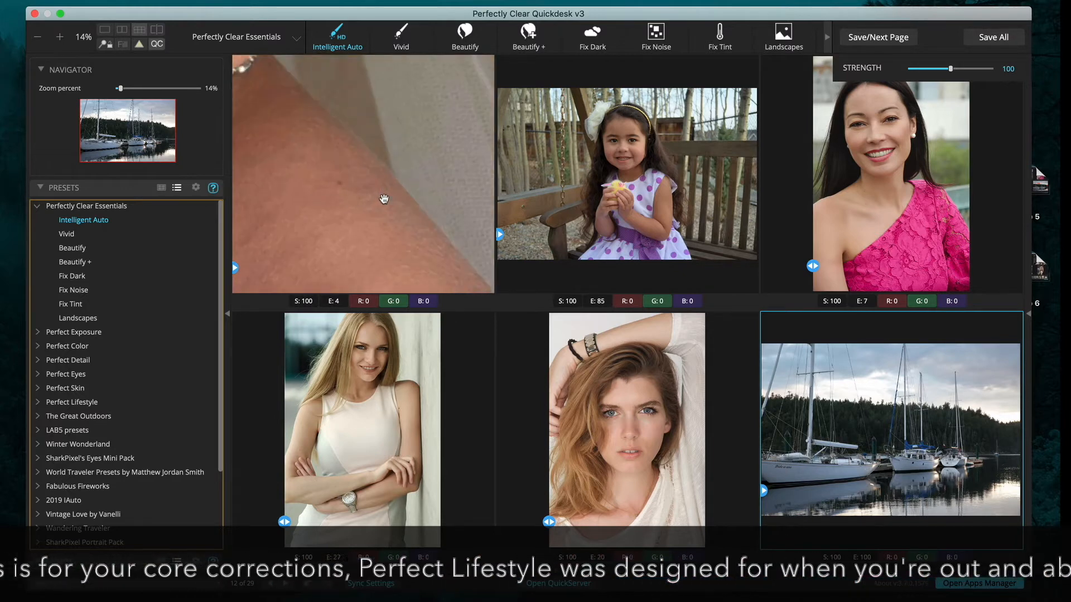
scroll(384, 199, "down", 6)
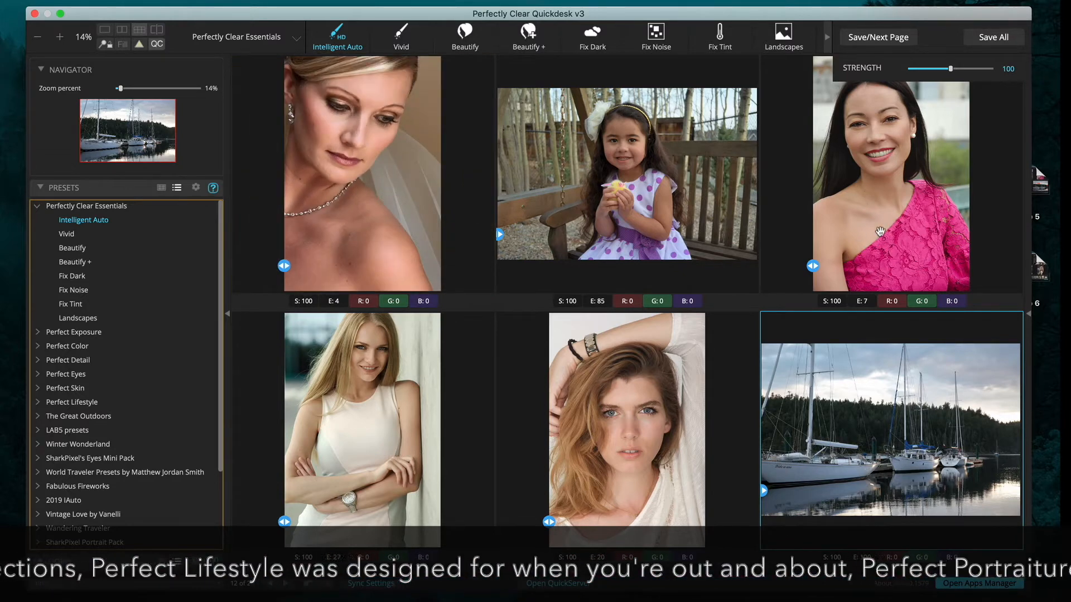
- Give the portrait of the woman in pink the Vivid preset and select the sailboat photo
left_click(908, 220)
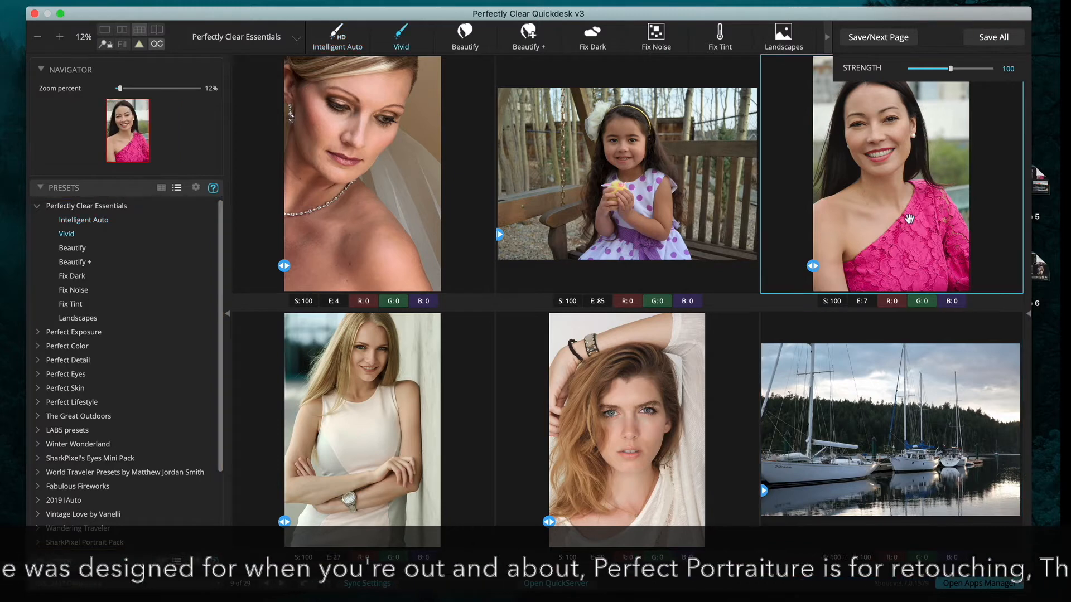
left_click(65, 235)
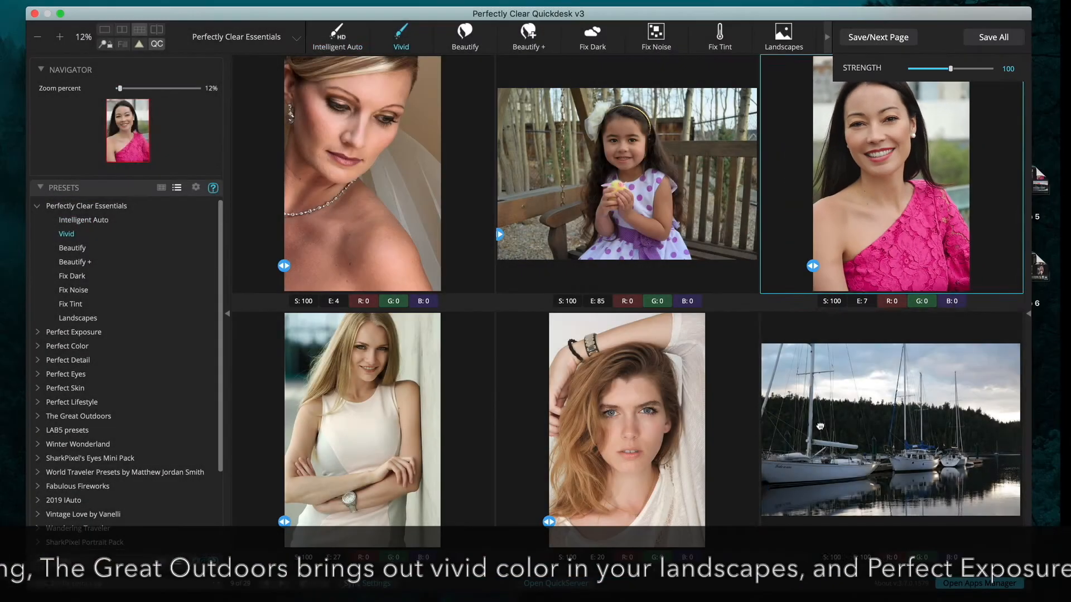
left_click(820, 426)
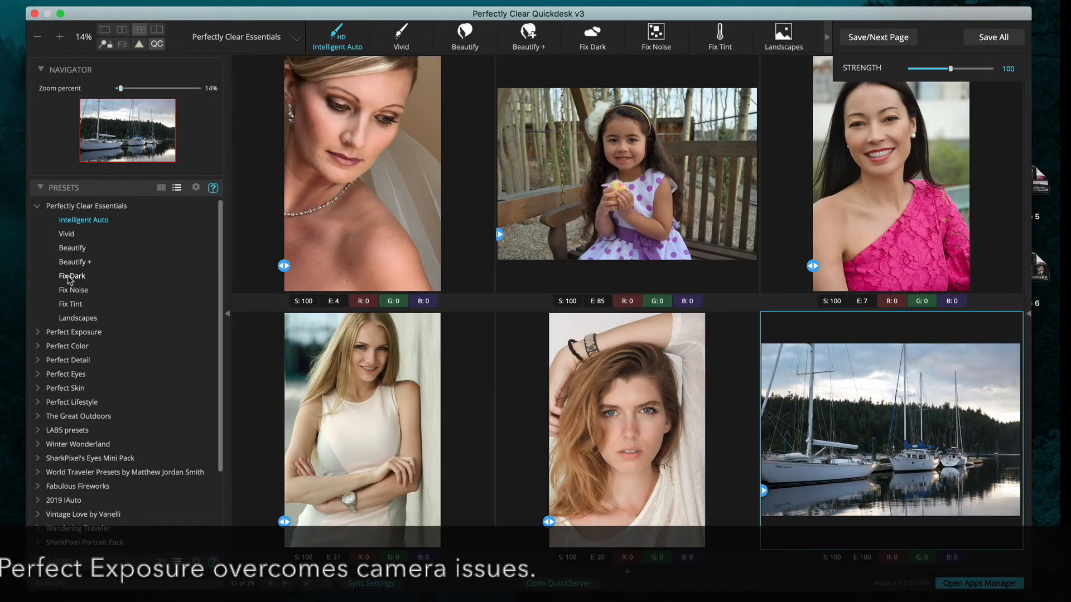
- Brighten the sailboat photo with Fix Dark and apply Beautify + to the bottom-middle portrait
left_click(71, 276)
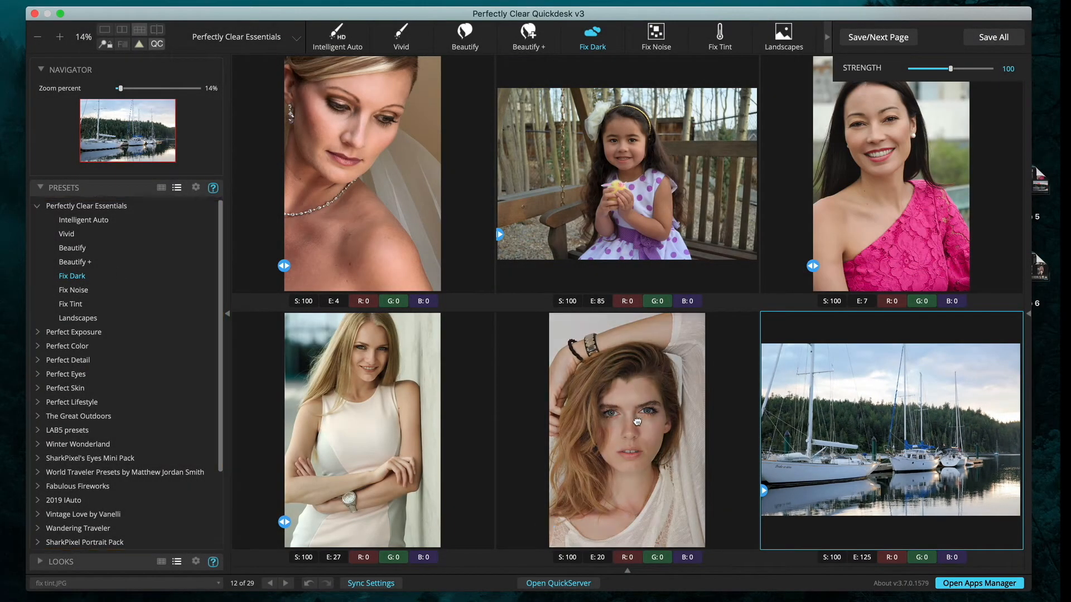
left_click(638, 422)
left_click(71, 262)
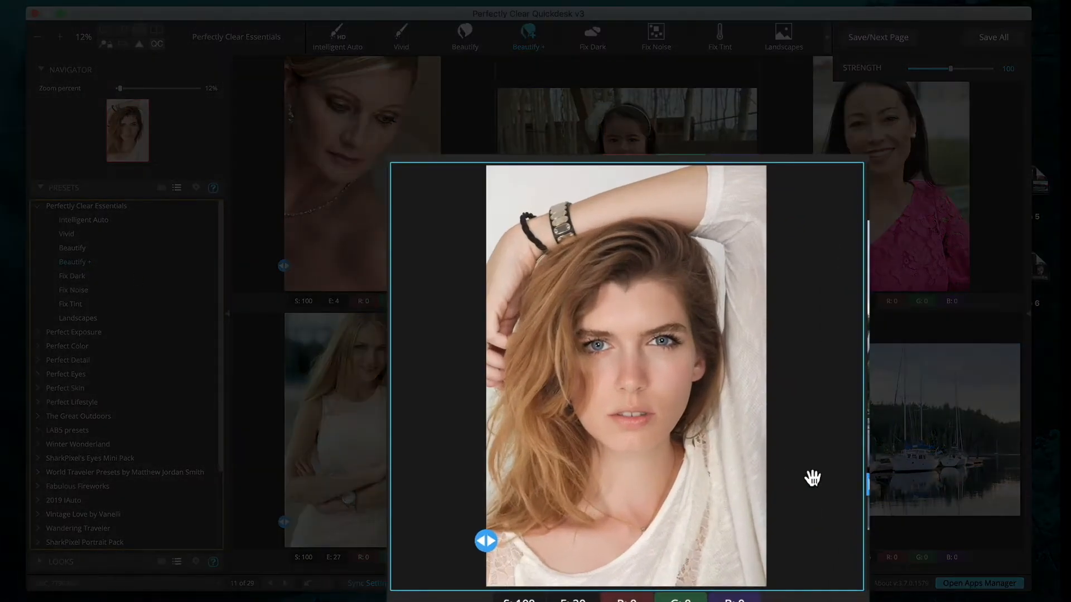
- Compare the Beautify + portrait against its original with the before/after toggle and split view
left_click(617, 346)
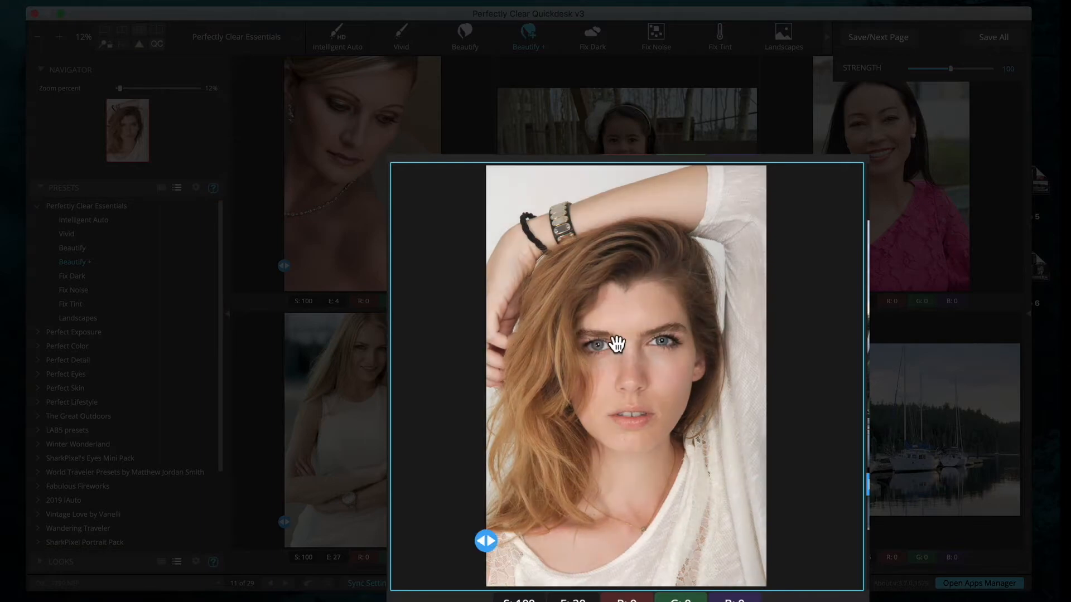
left_click(617, 345)
left_click(618, 345)
mouse_move(486, 542)
left_mouse_down()
mouse_move(693, 549)
mouse_move(470, 547)
left_mouse_up()
key("Escape")
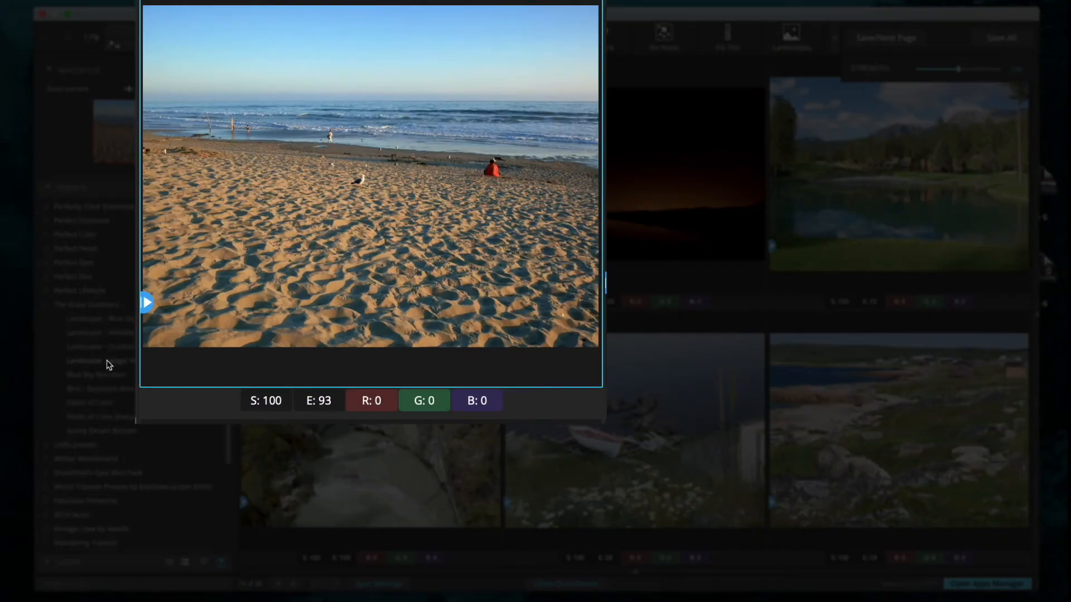
- Give the beach photo Landscape – Magic Hour at strength 81 and the rocky coast Landscape – Midafternoon
left_click(109, 364)
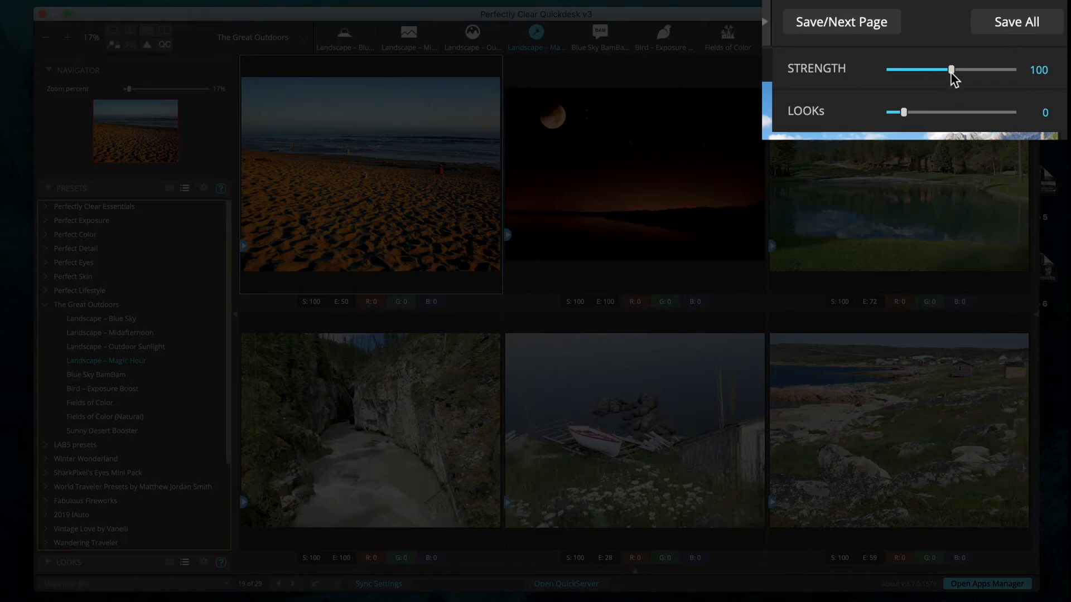
mouse_move(951, 72)
left_mouse_down()
mouse_move(922, 77)
mouse_move(954, 68)
left_mouse_up()
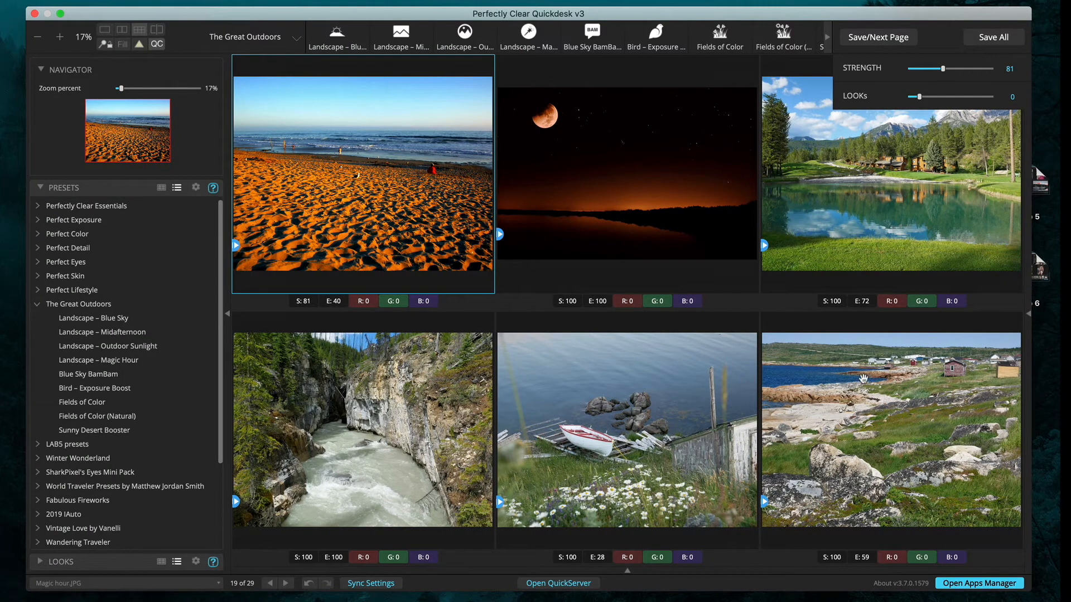
left_click(871, 379)
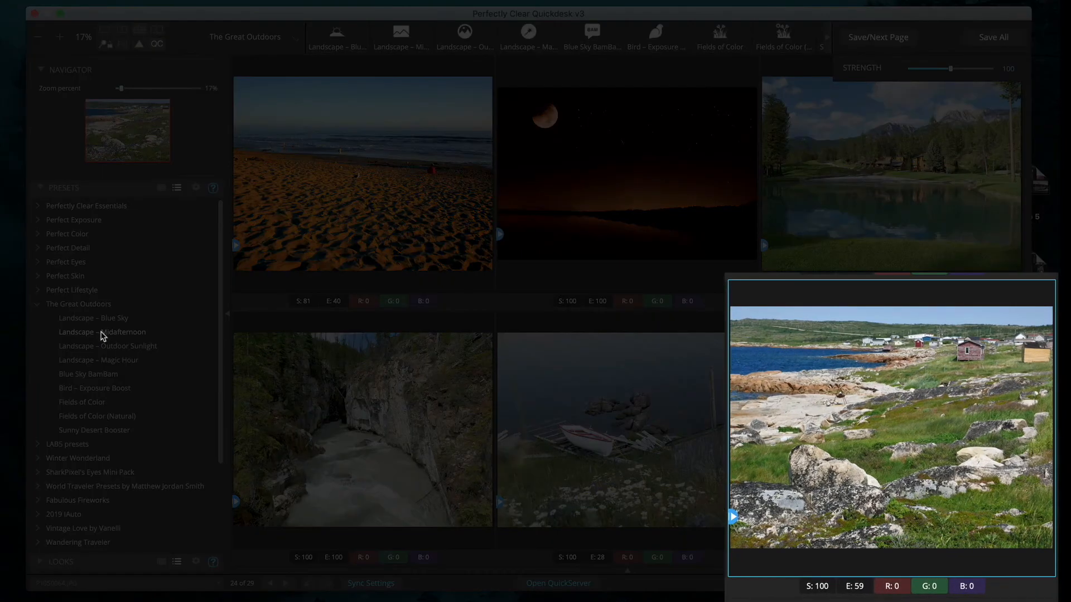
left_click(102, 334)
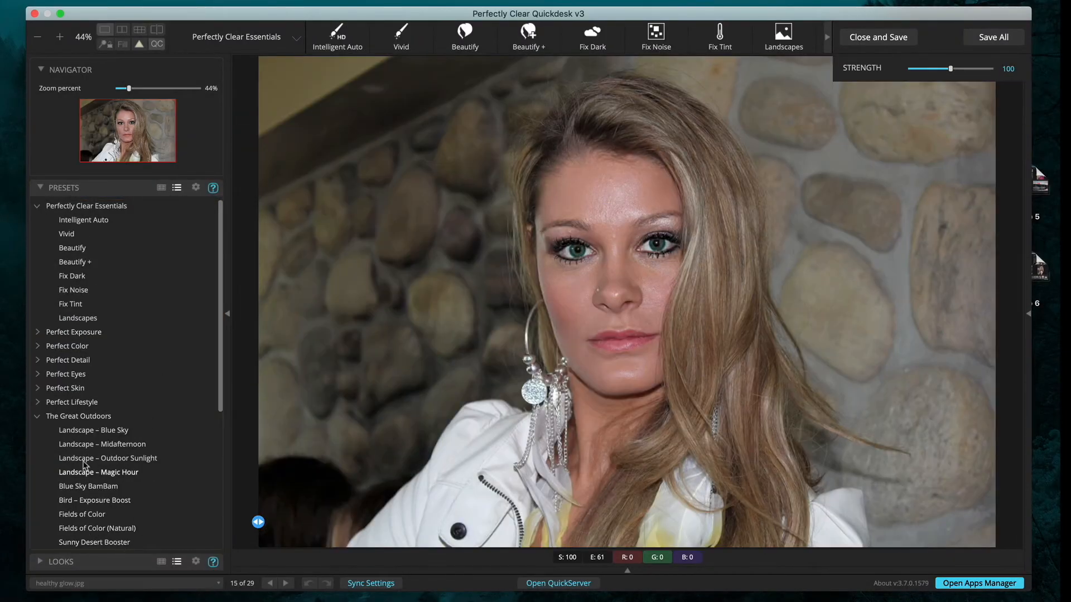
- Apply iAuto Eyes, then iAuto Skin + Eyes, to the stone-wall portrait
left_click(39, 374)
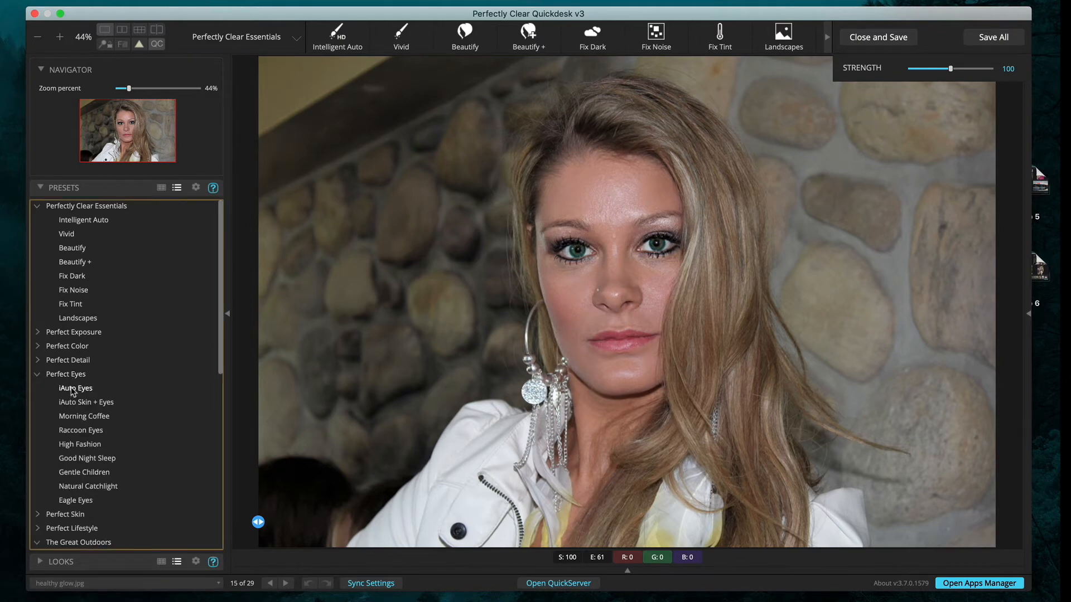
left_click(73, 389)
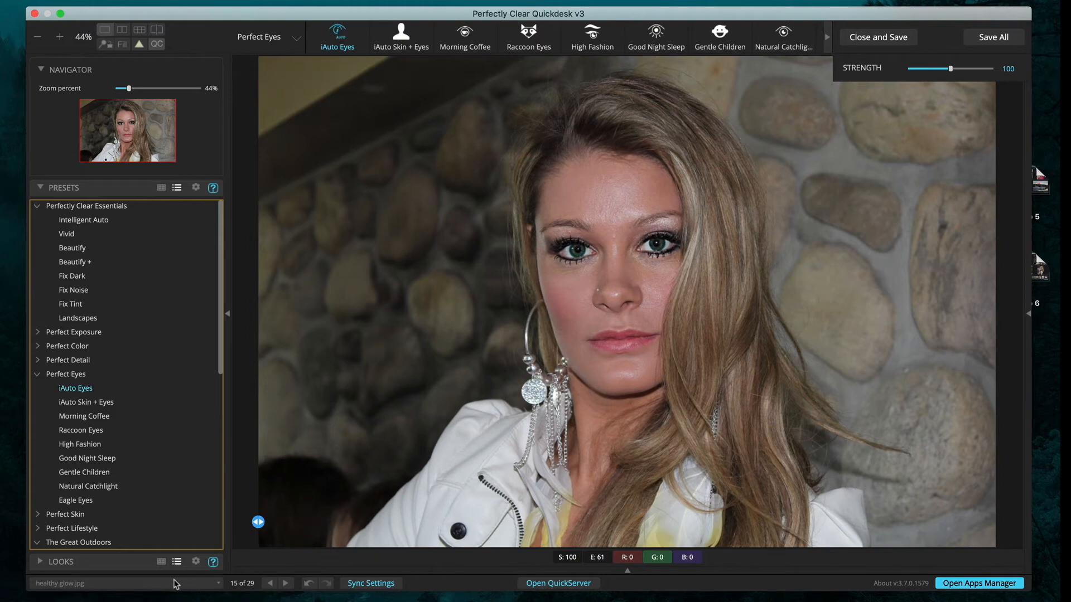
left_click(38, 516)
scroll(83, 500, "down", 3)
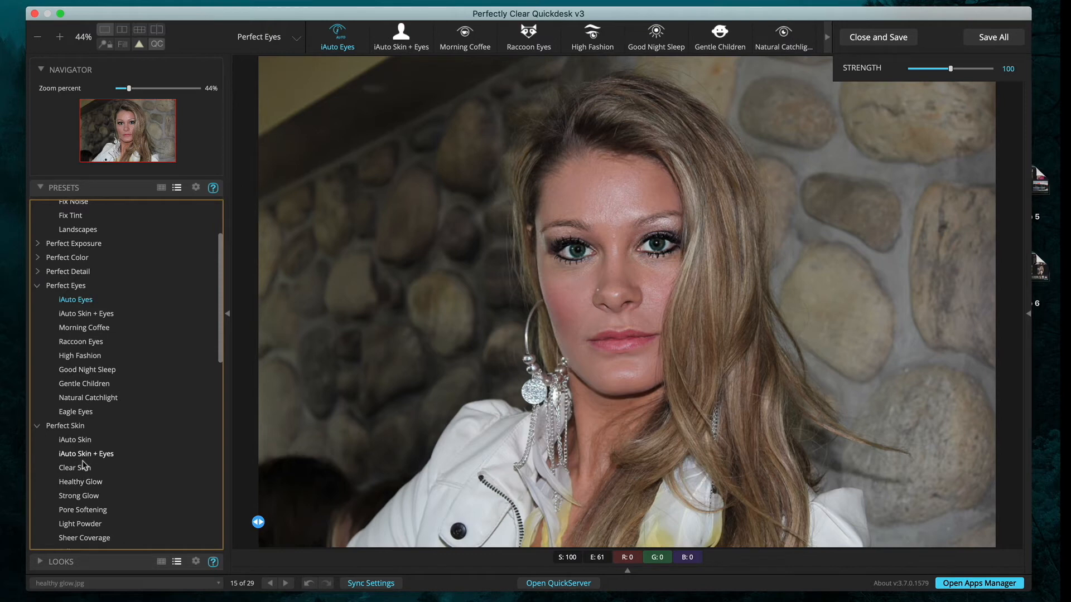
left_click(77, 456)
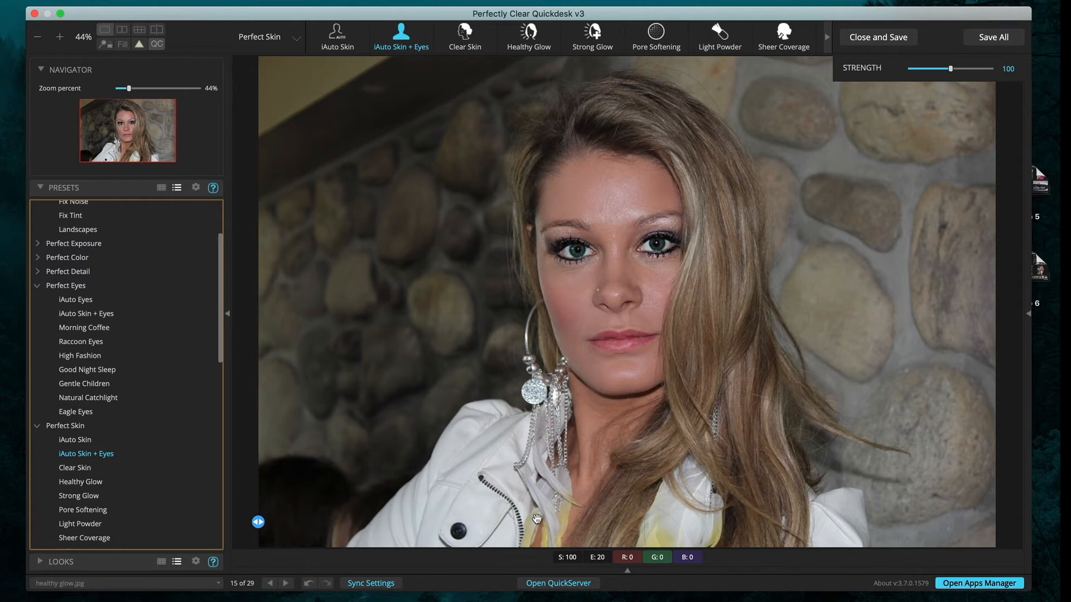
- Collapse the Perfect Skin, Perfect Eyes and Great Outdoors groups and switch to the six-photo grid
left_click(37, 426)
left_click(37, 286)
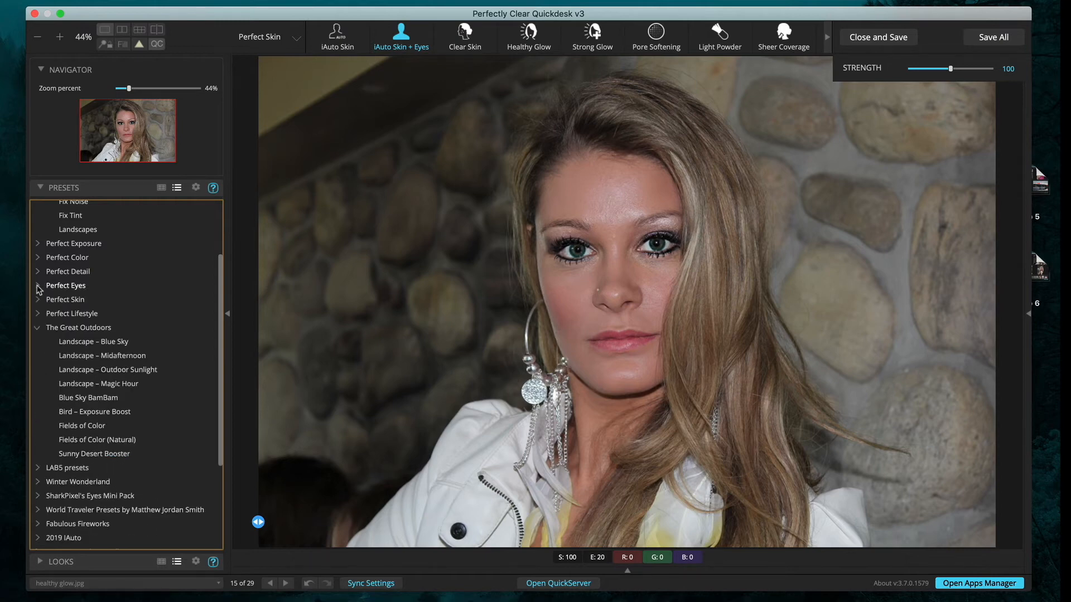
left_click(38, 328)
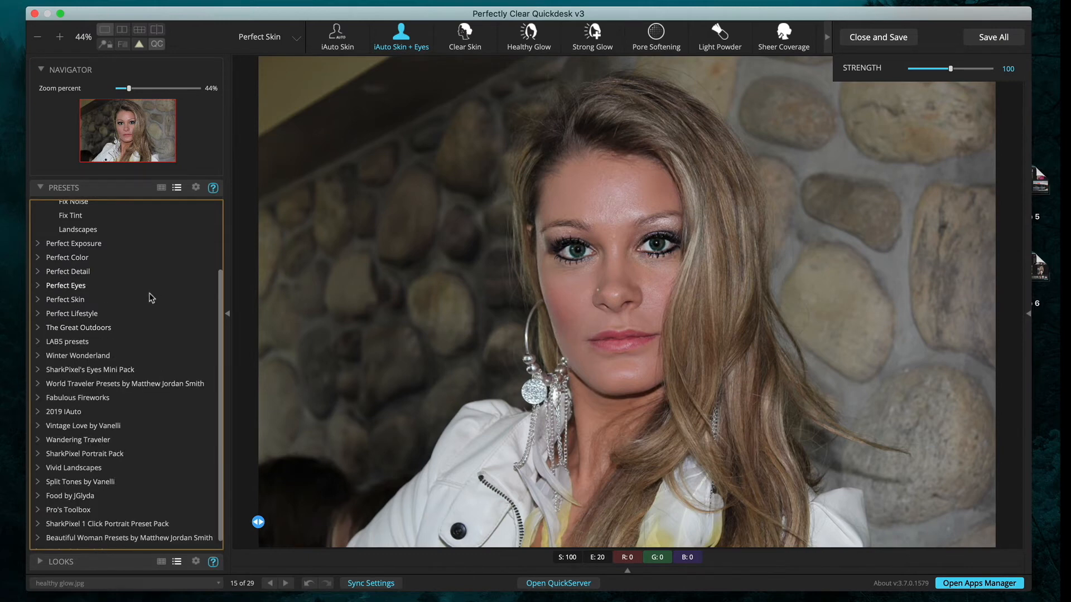
scroll(141, 358, "down", 1)
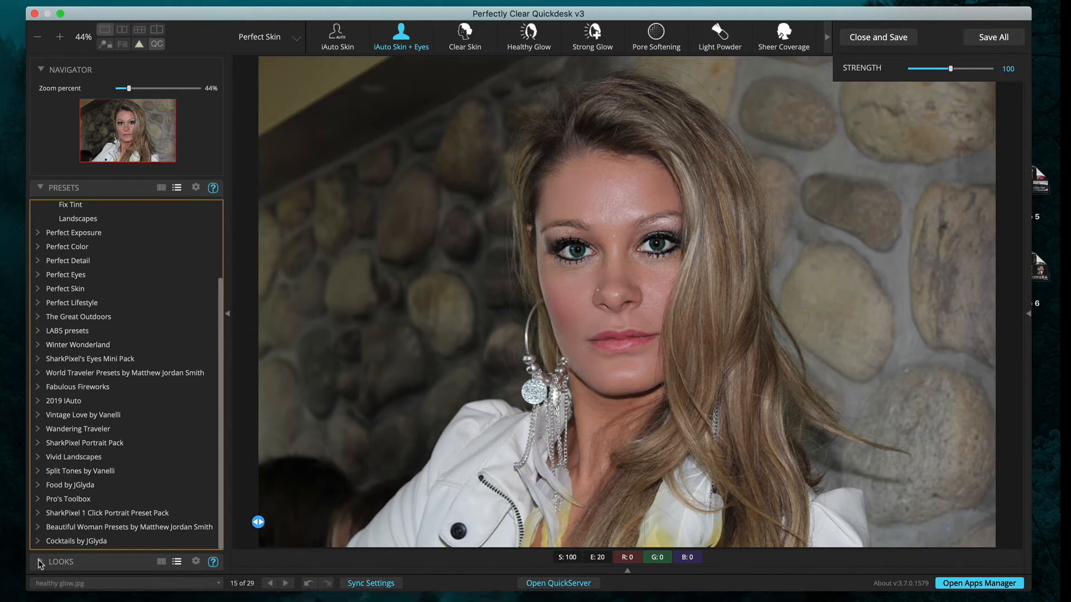
left_click(140, 32)
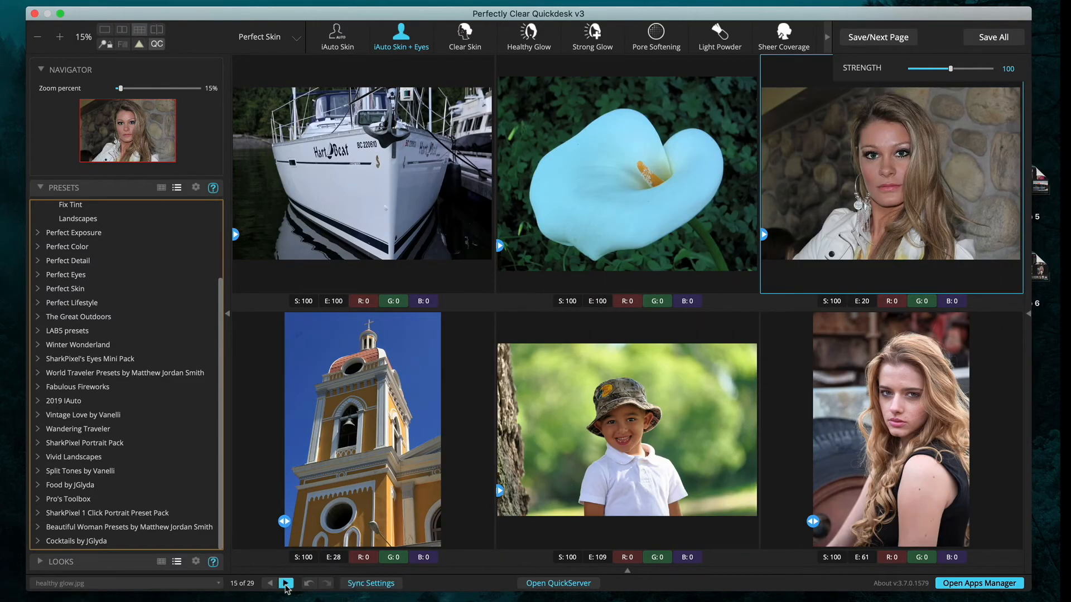
- Page forward twice to photos 25–29 and expand the LOOKS panel
left_click(286, 583)
left_click(285, 583)
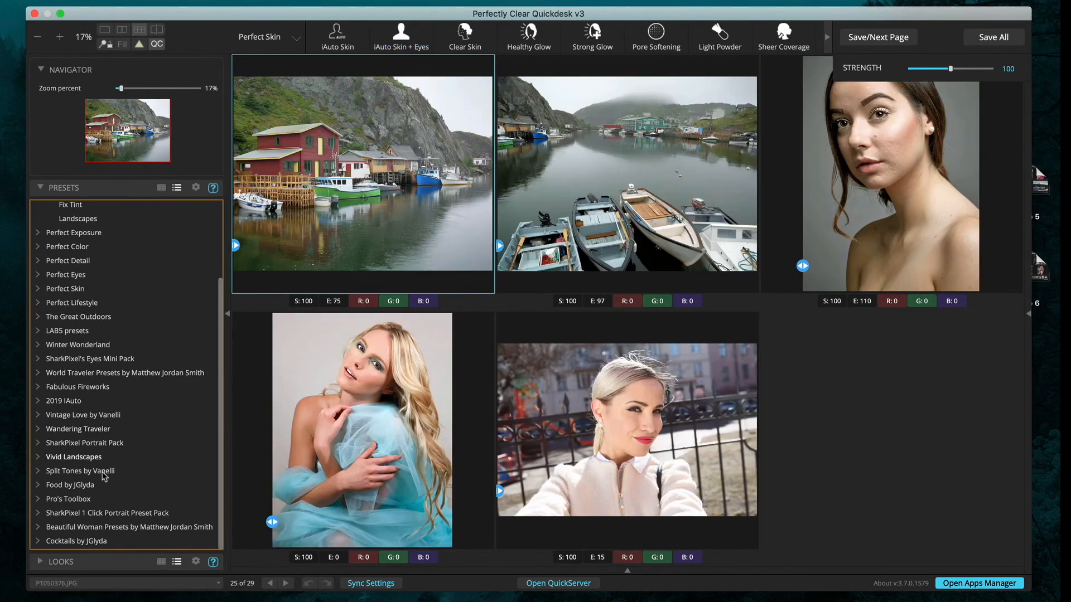
left_click(41, 563)
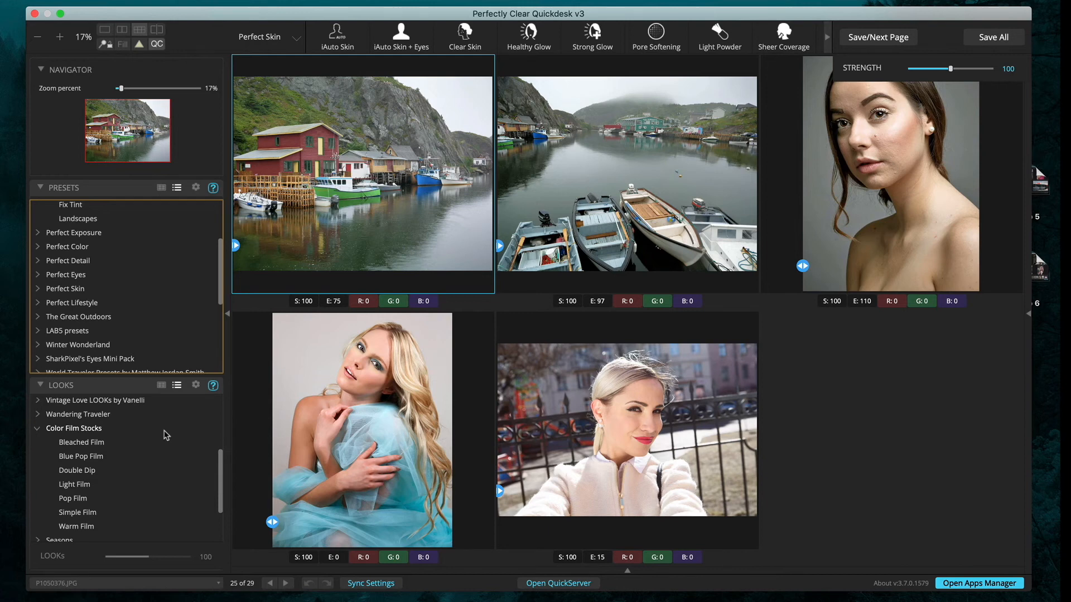
- Turn the first harbour photo black-and-white with the BW Filmstocks BW Film A look
scroll(40, 409, "down", 1)
scroll(40, 418, "up", 2)
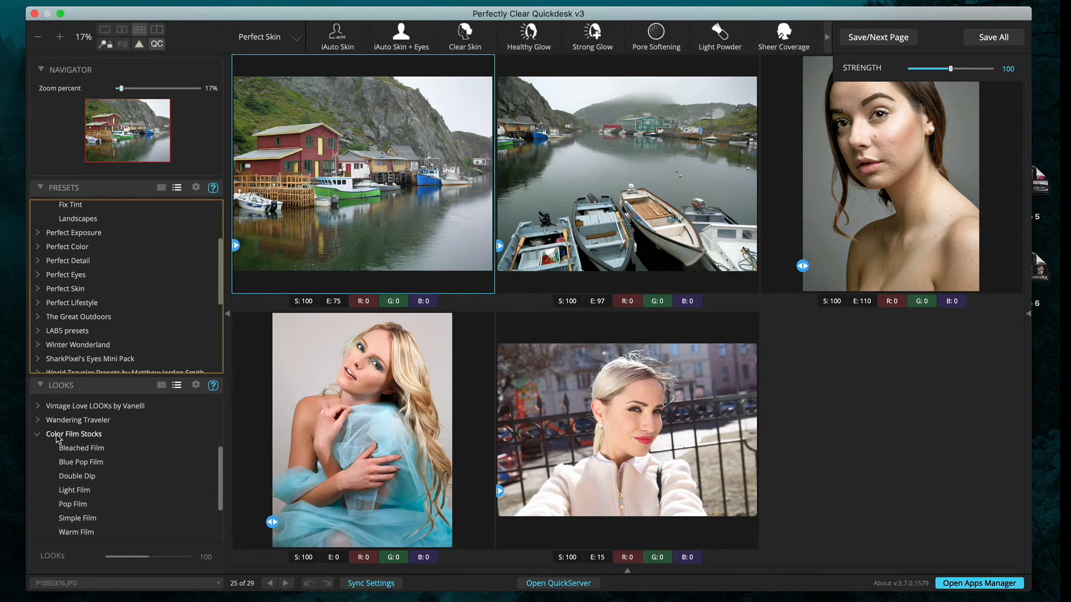
scroll(58, 440, "down", 5)
scroll(58, 440, "up", 5)
scroll(59, 440, "up", 5)
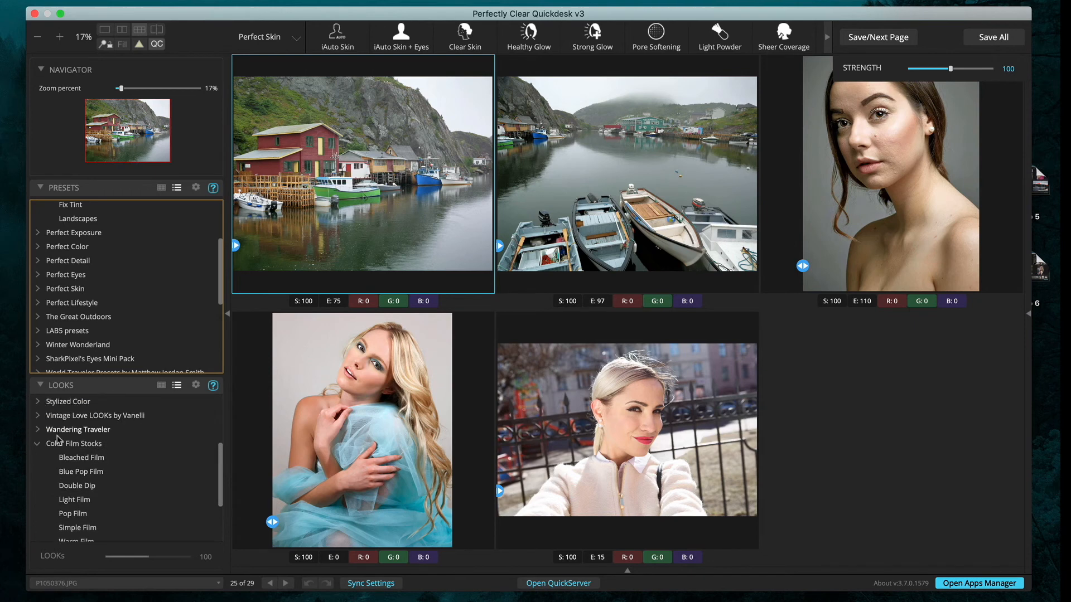
scroll(52, 442, "up", 5)
scroll(52, 442, "up", 2)
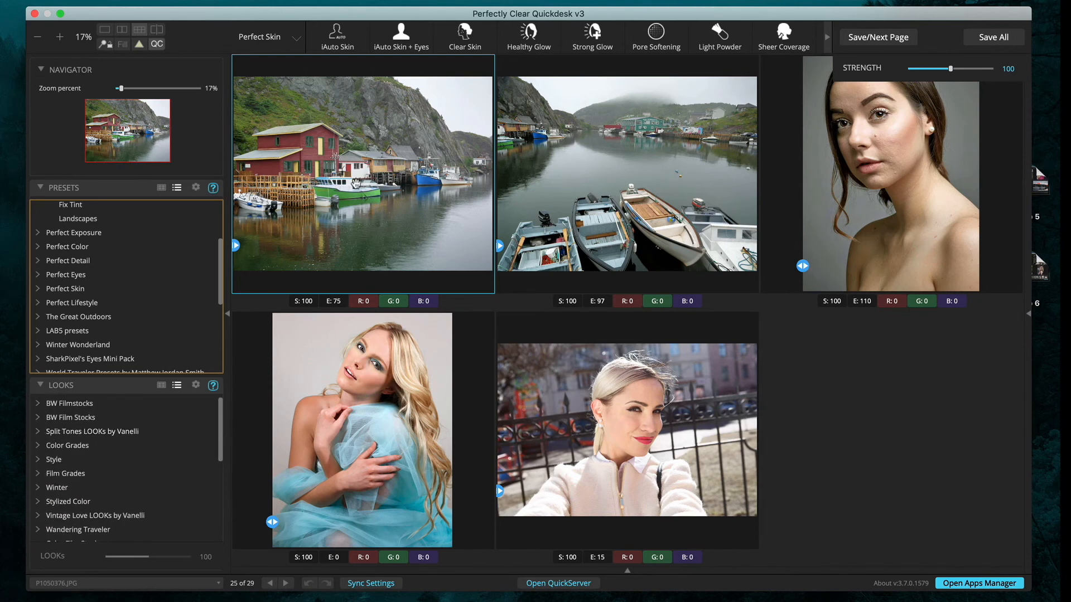
left_click(39, 405)
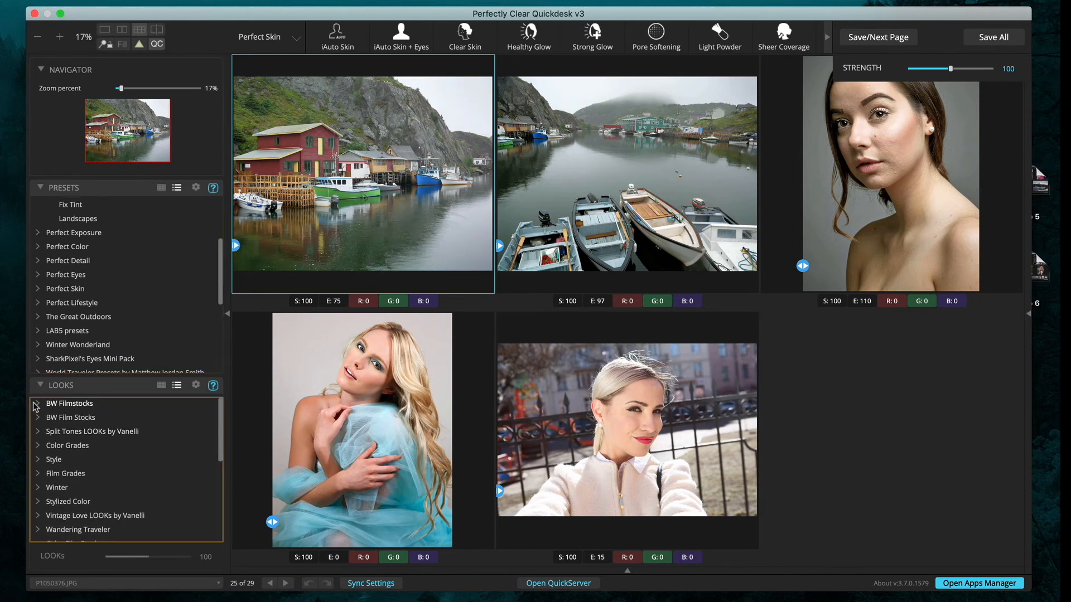
left_click(87, 419)
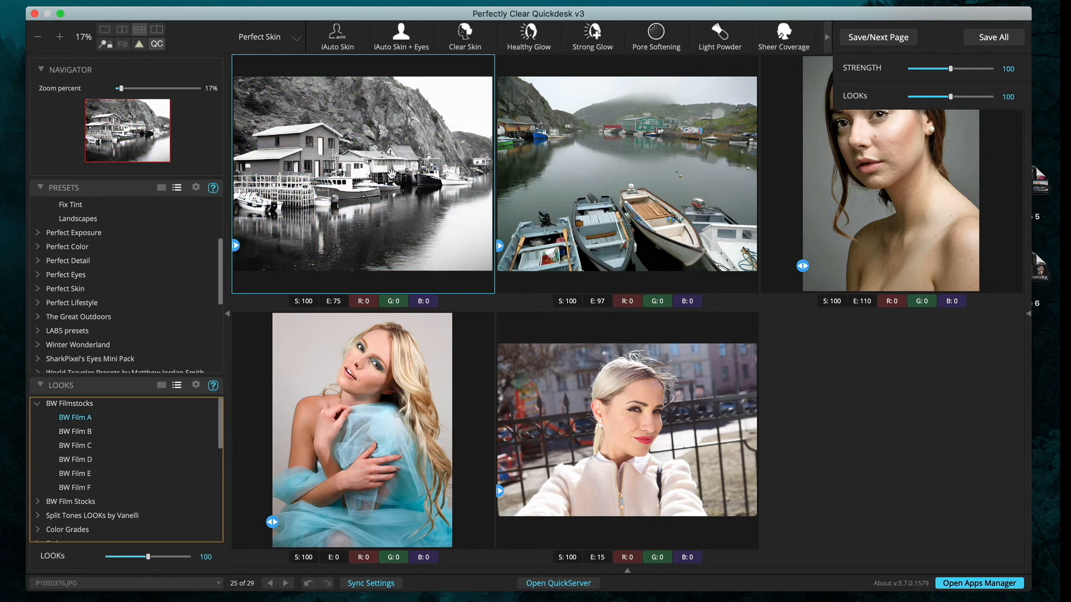
left_click(38, 403)
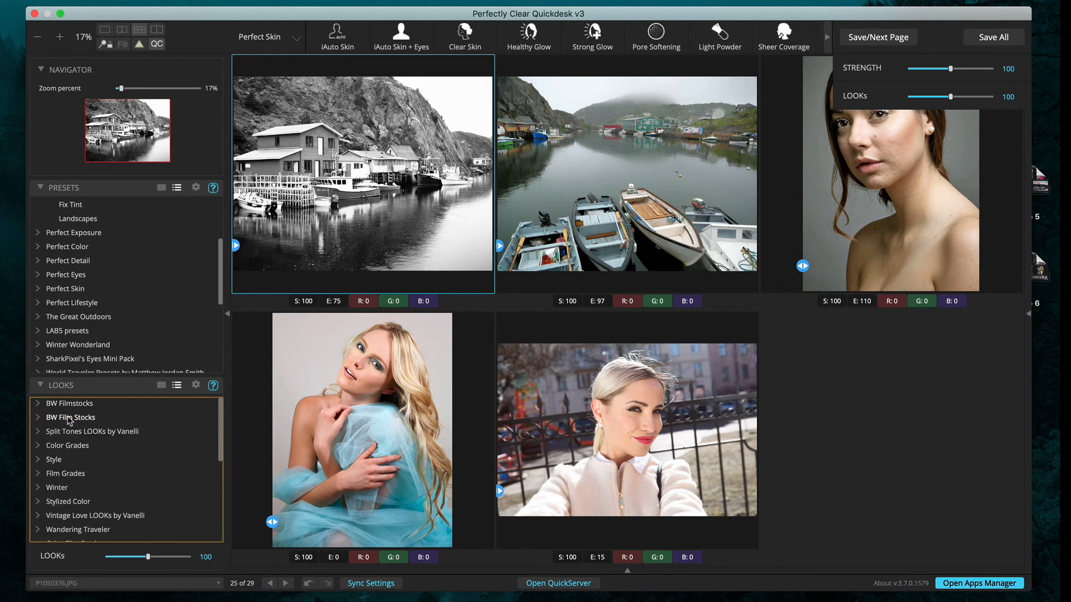
- Give the harbour photo with the boats the Film Grades Cool Midtones look
left_click(644, 177)
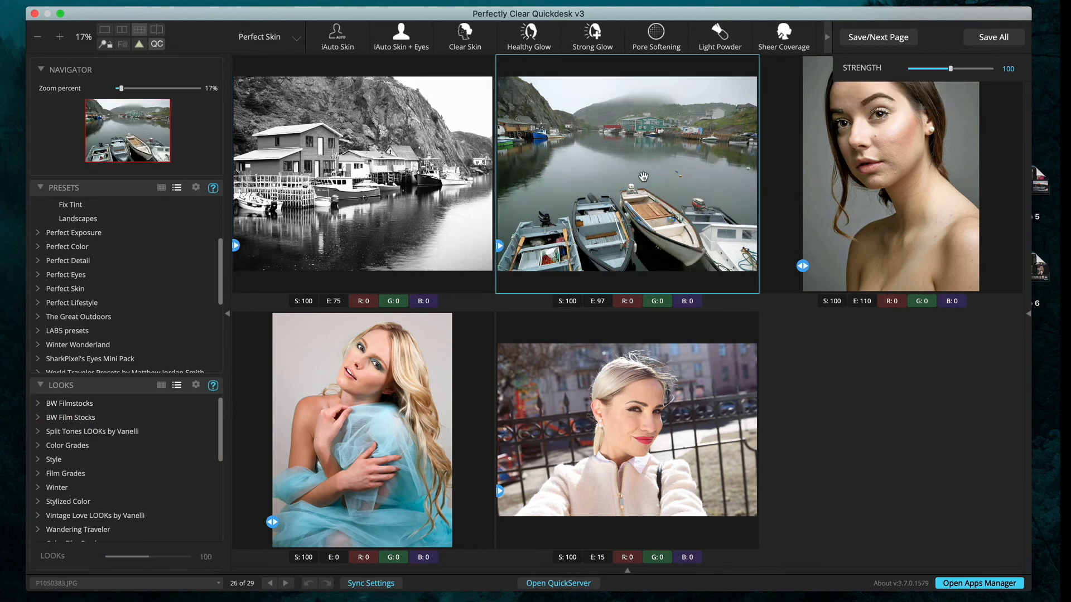
left_click(37, 474)
scroll(128, 435, "down", 3)
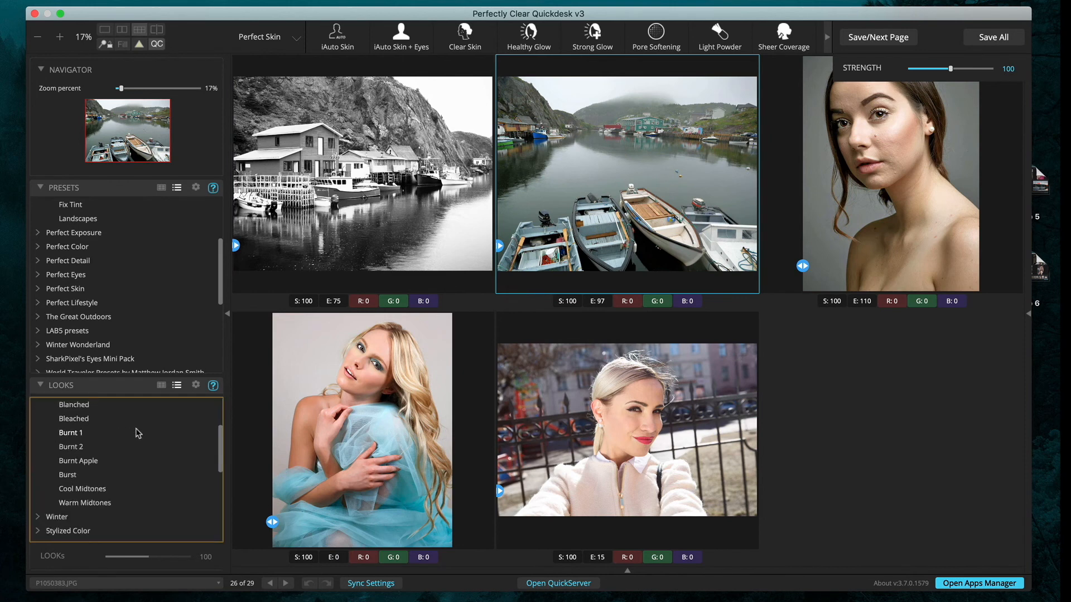
left_click(98, 490)
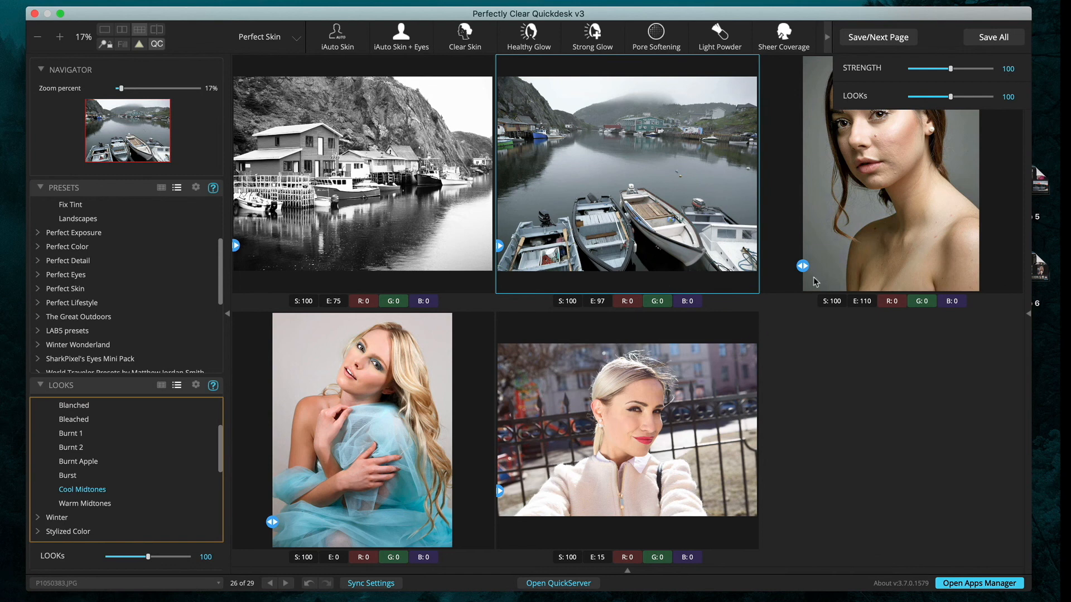
- Warm the bare-shouldered portrait with the Stylized Color Bronzer look
left_click(814, 232)
scroll(67, 463, "down", 5)
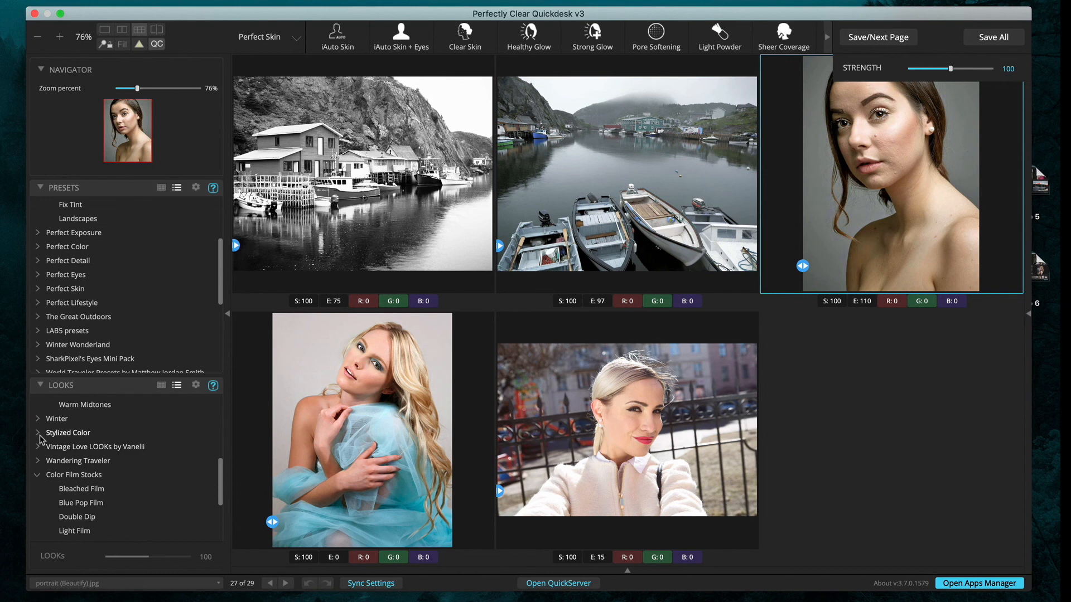
left_click(39, 434)
left_click(73, 449)
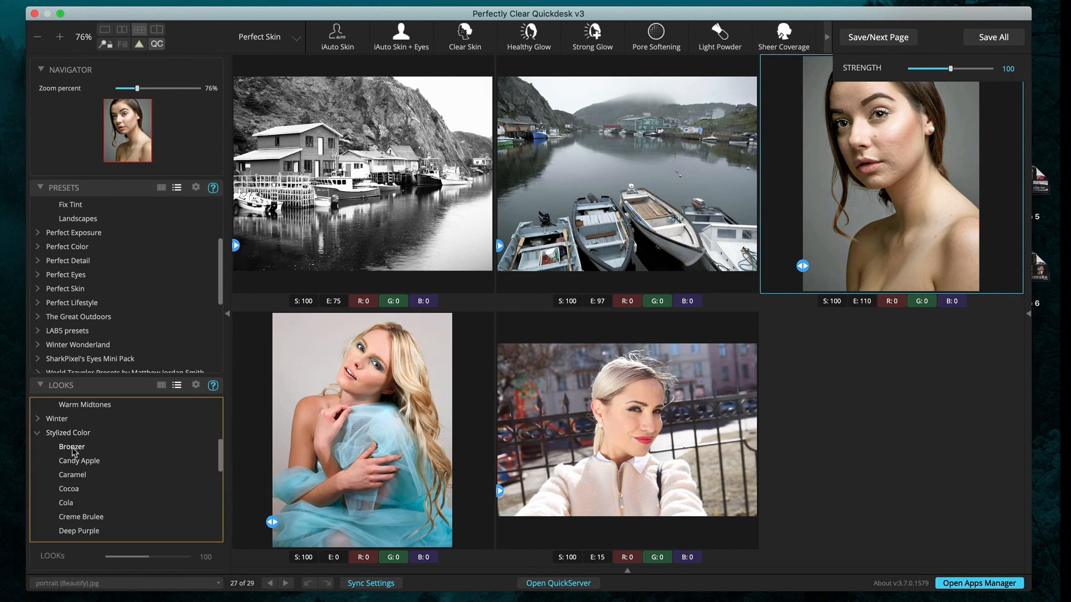